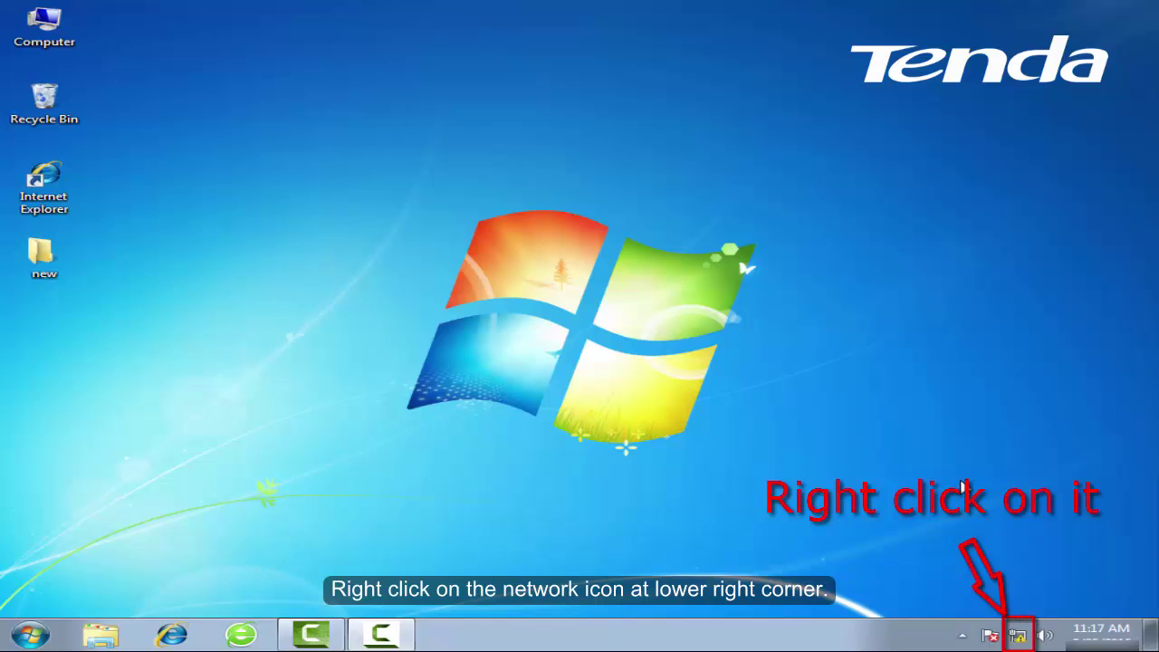
Open Local Area Connection Properties via Network and Sharing Center's adapter settings
right_click(1016, 635)
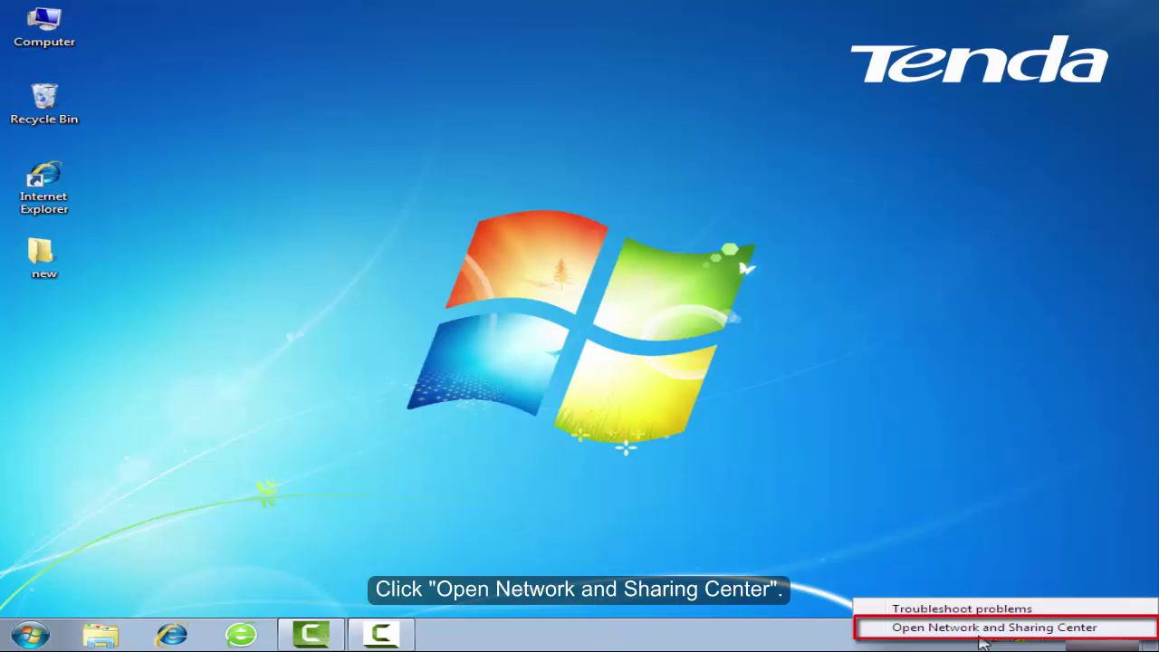
click(980, 634)
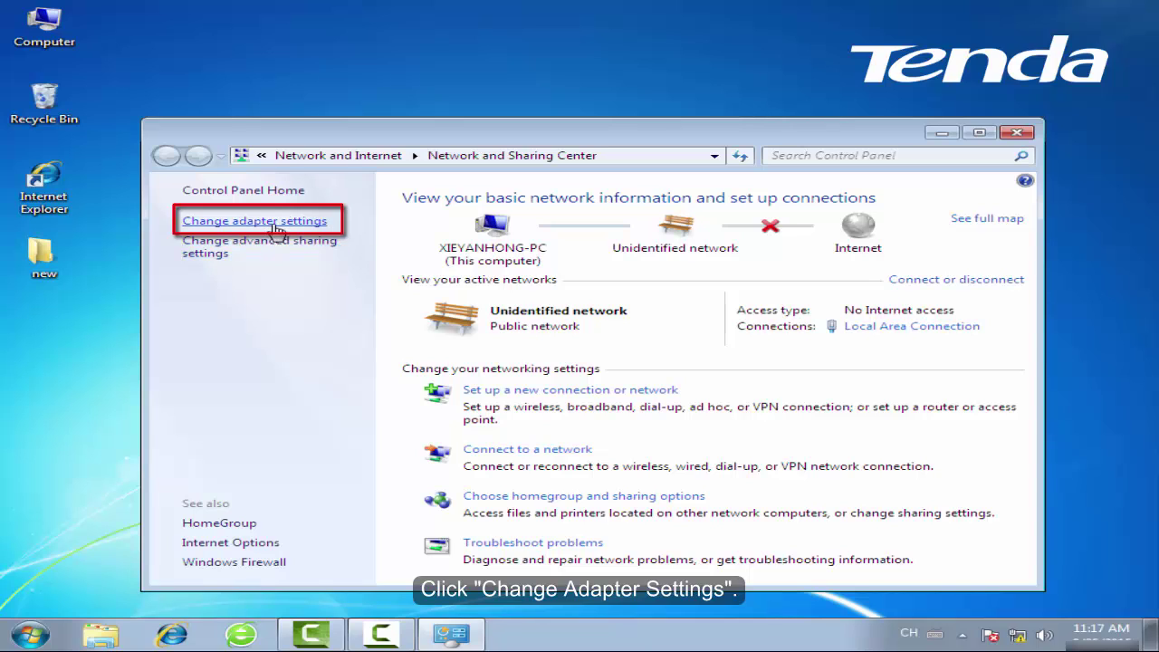
click(276, 228)
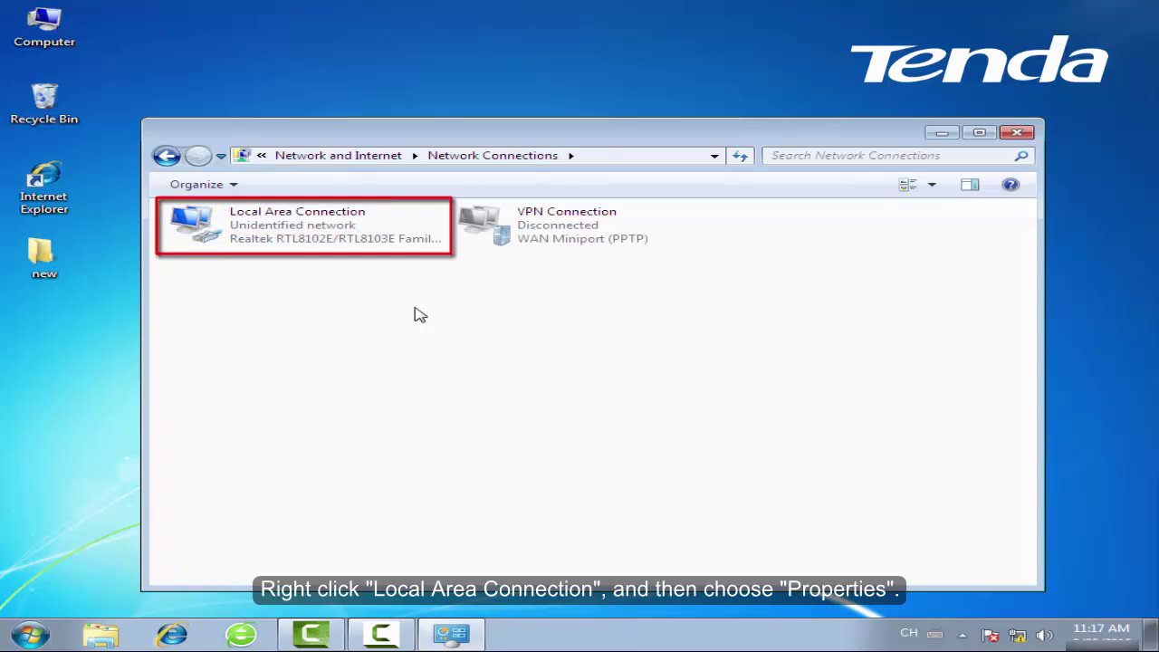
click(381, 235)
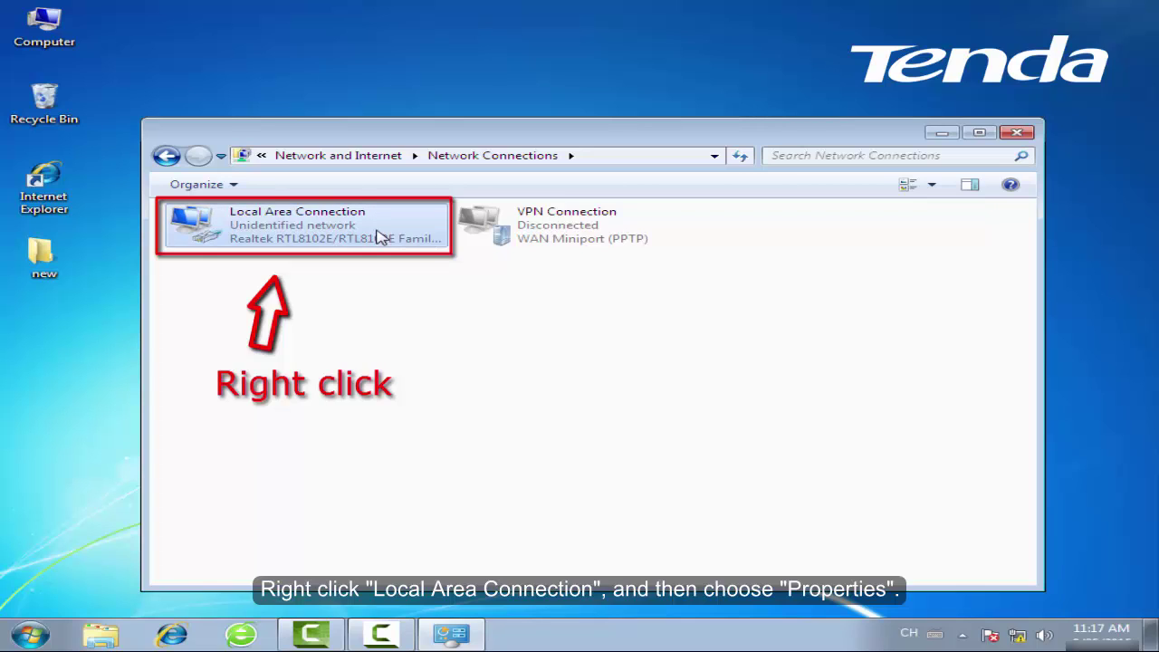
right_click(394, 225)
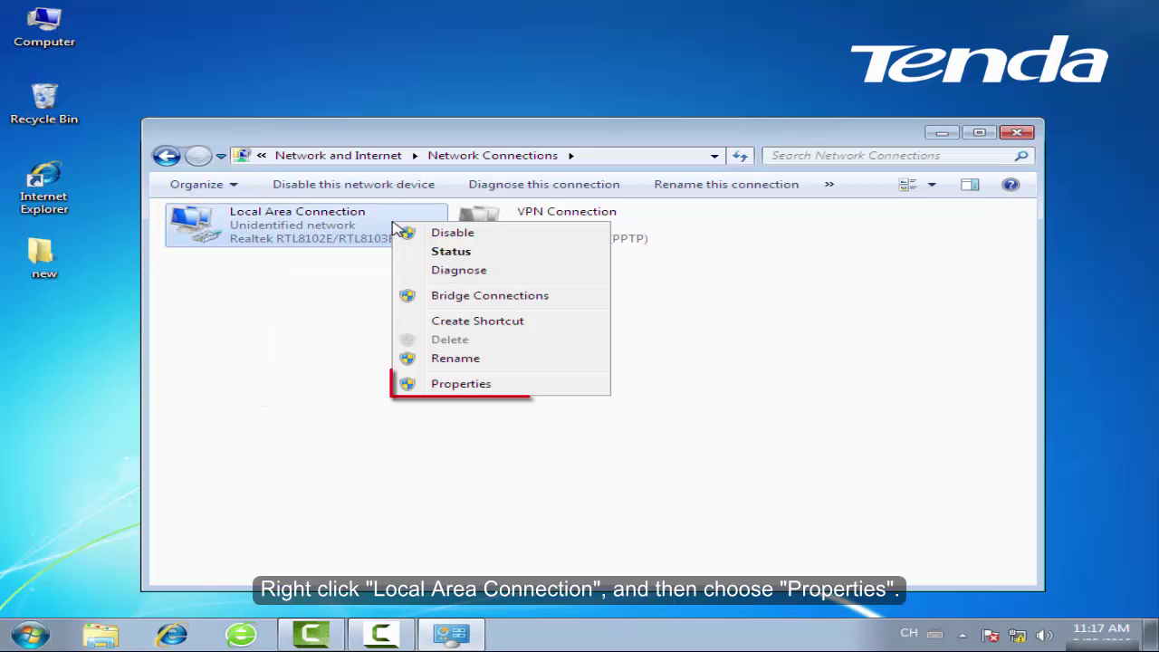
click(505, 388)
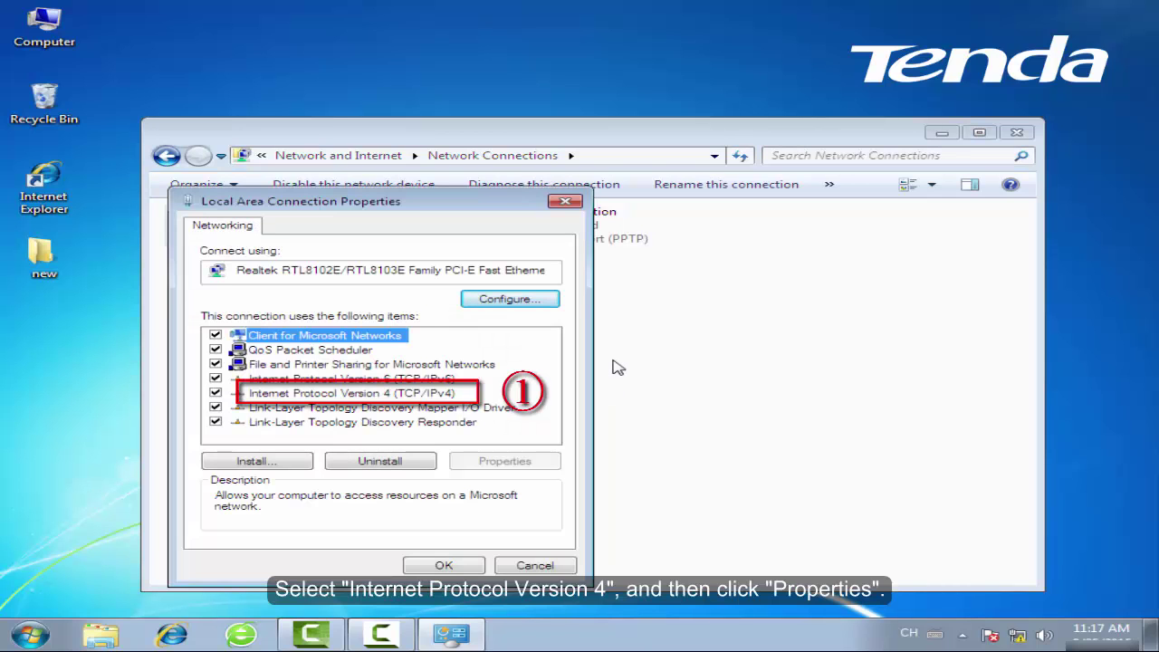
Set IPv4 to obtain the IP address and DNS server automatically, and close the properties
key(Down)
key(Down)
key(Down)
key(Down)
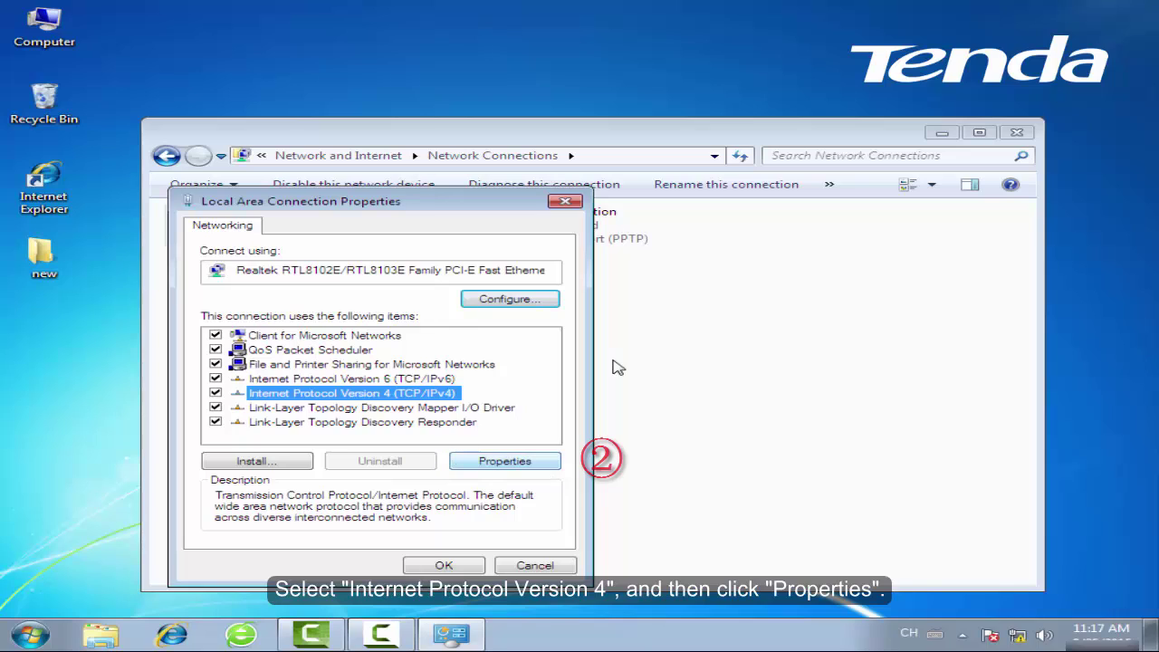
key(alt+r)
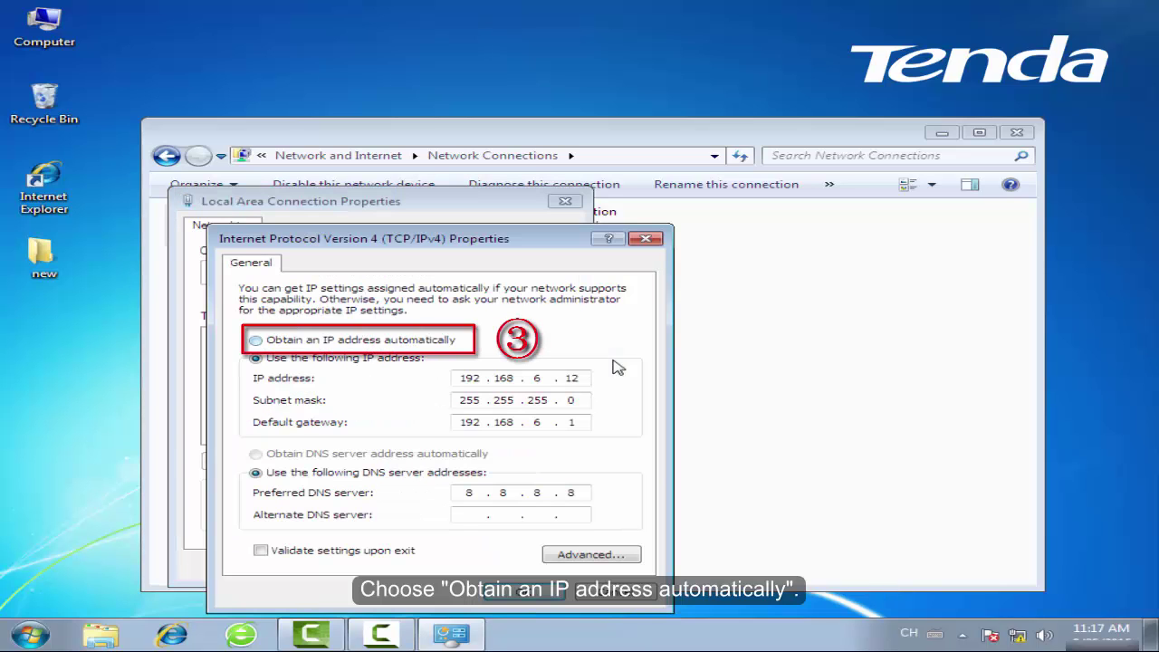
key(alt+o)
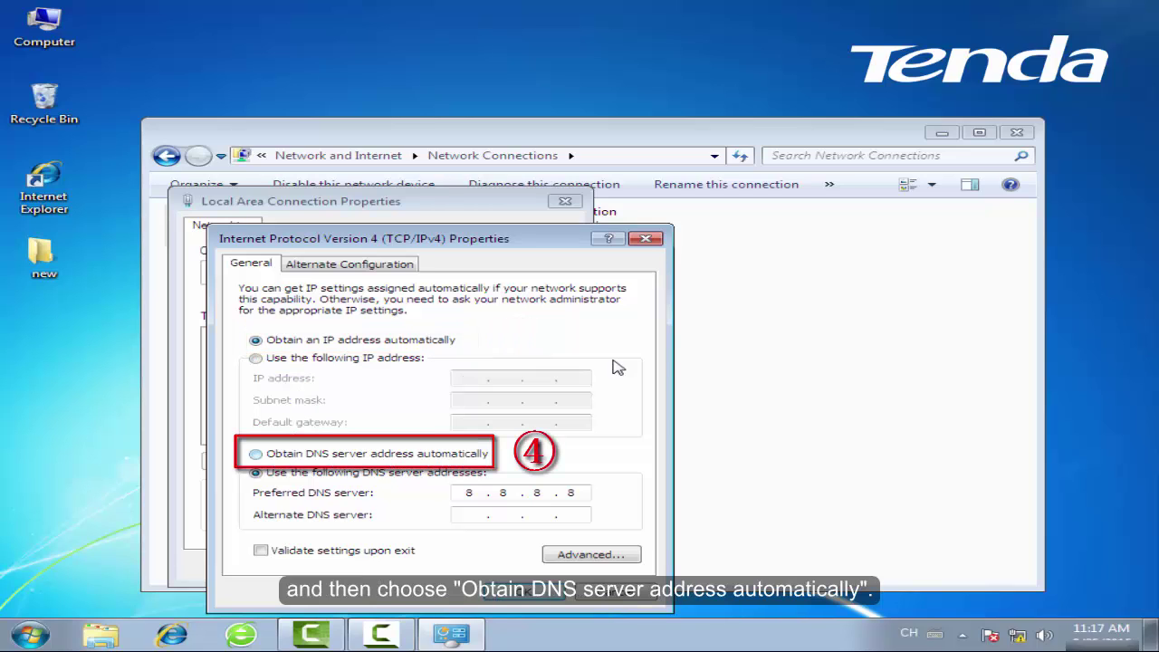
key(alt+b)
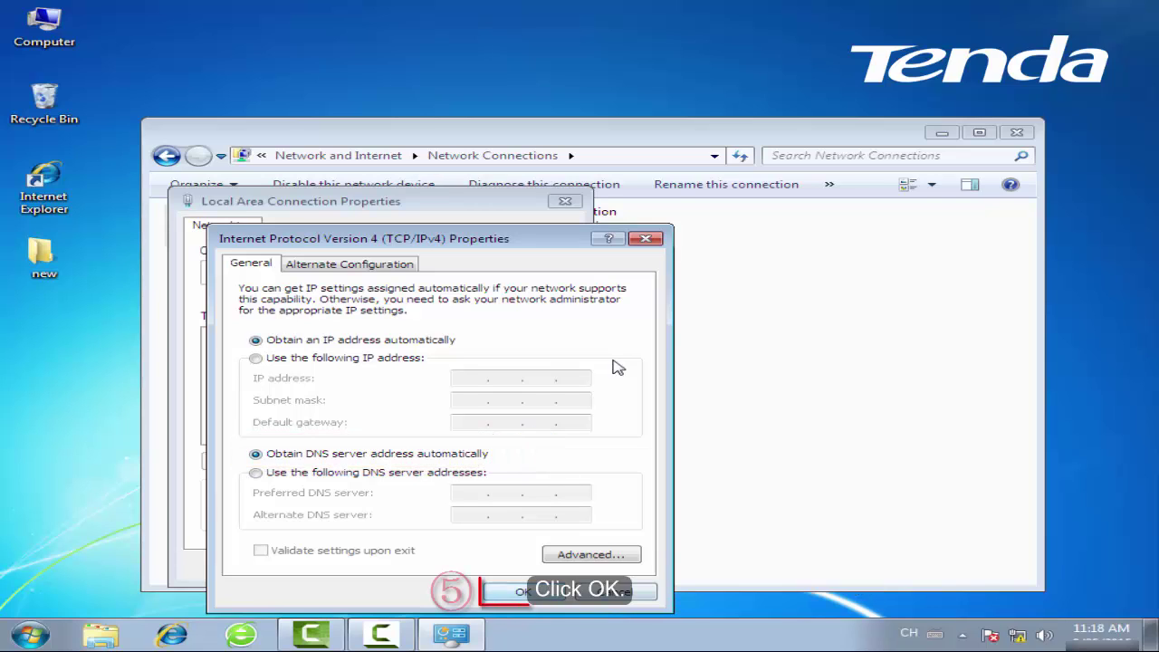
key(Return)
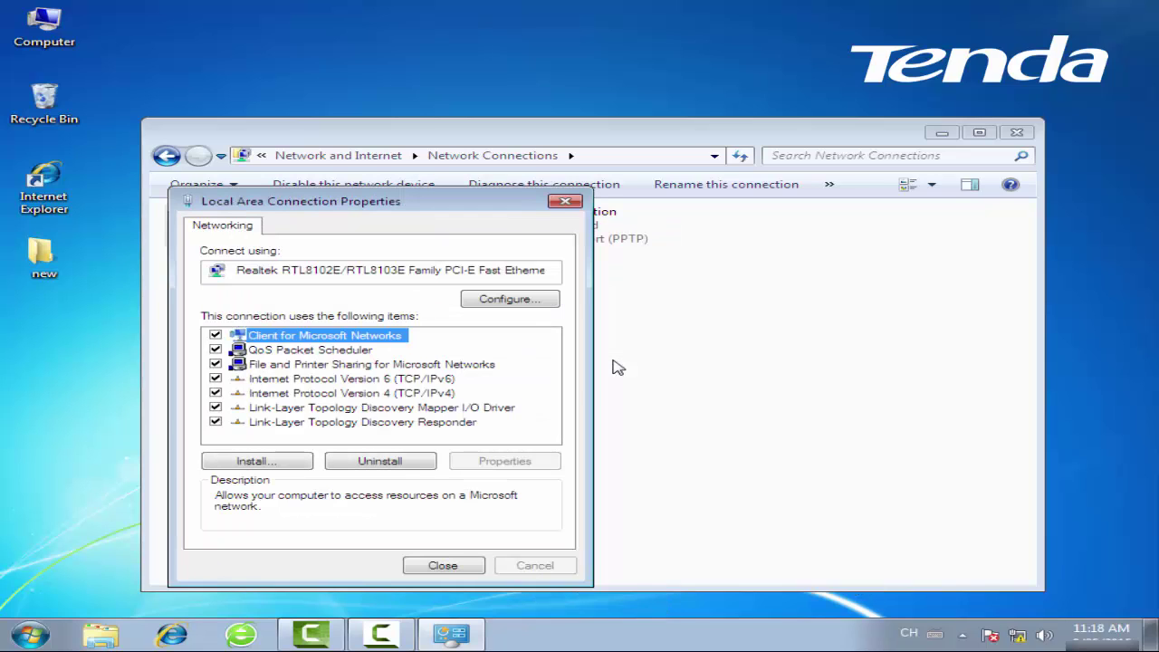
key(Return)
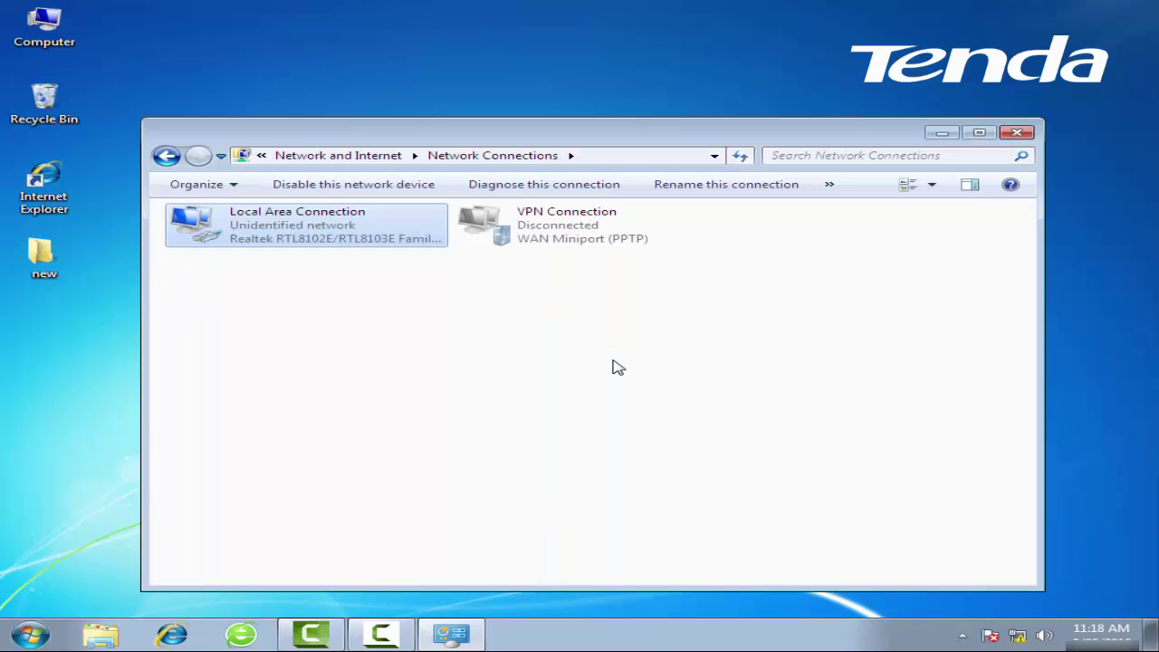
Close Network Connections and load the router page at 192.168.0.1 in Internet Explorer
click(1023, 132)
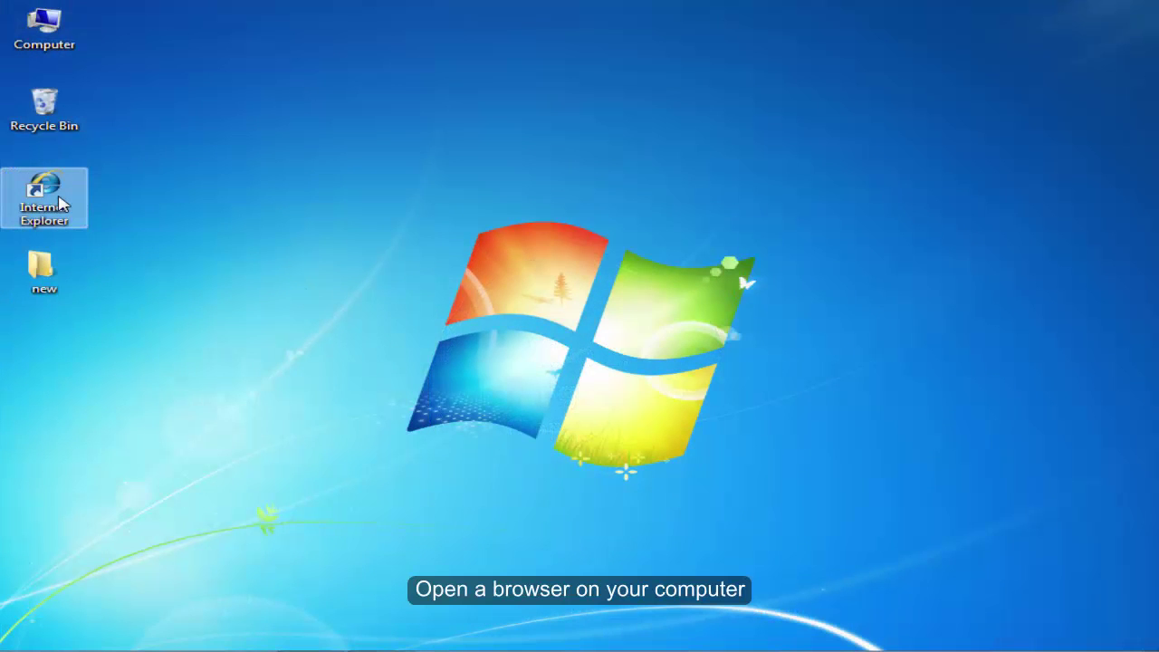
click(60, 205)
double_click(60, 204)
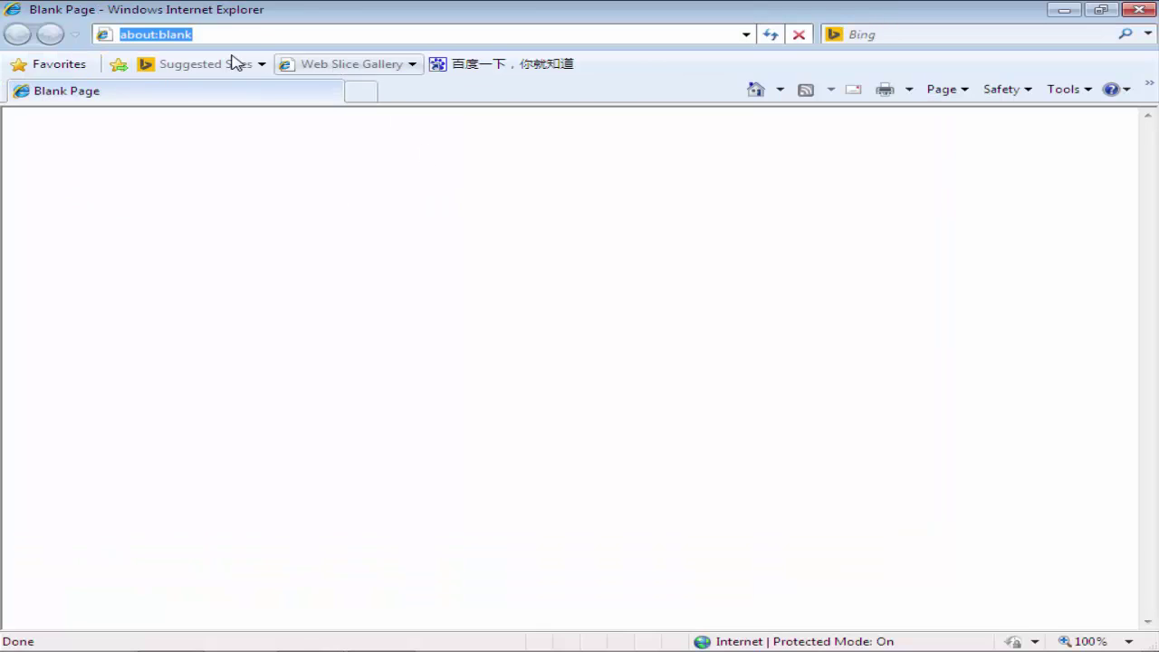
key(BackSpace)
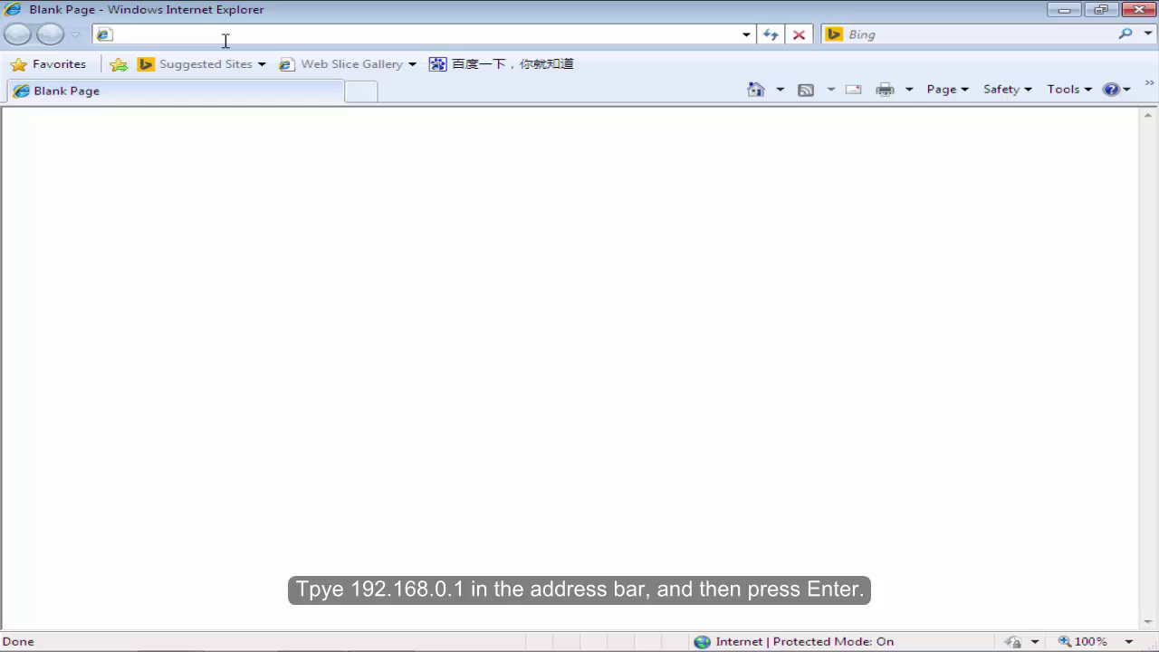
text(192.)
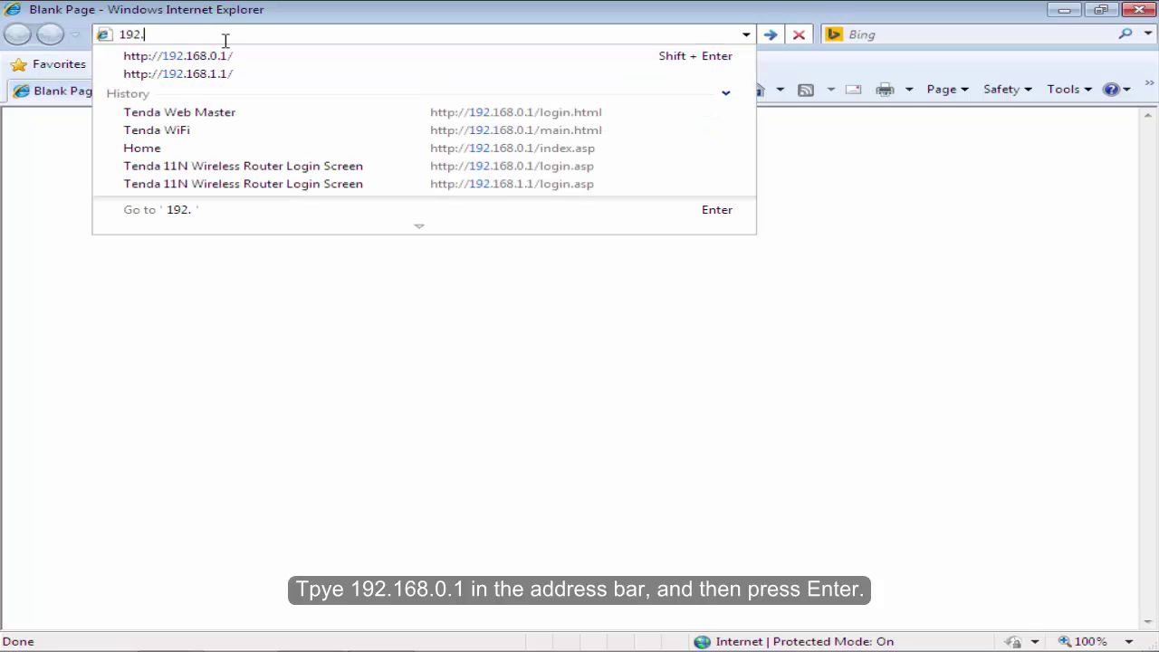
text(168.0.1)
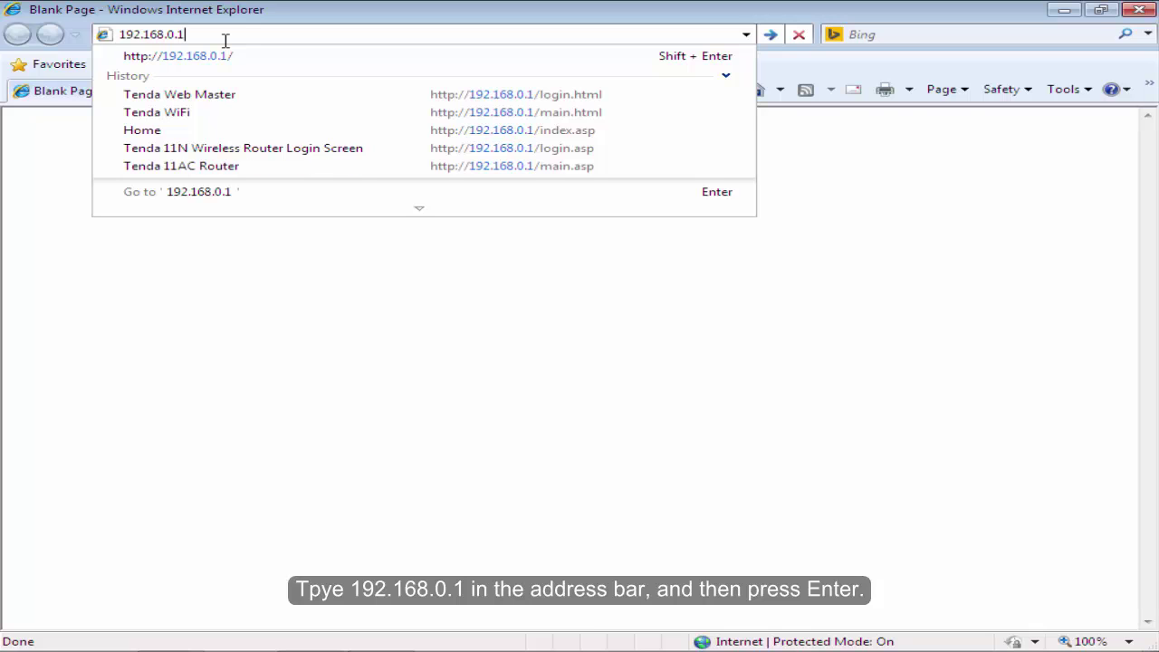
key(Return)
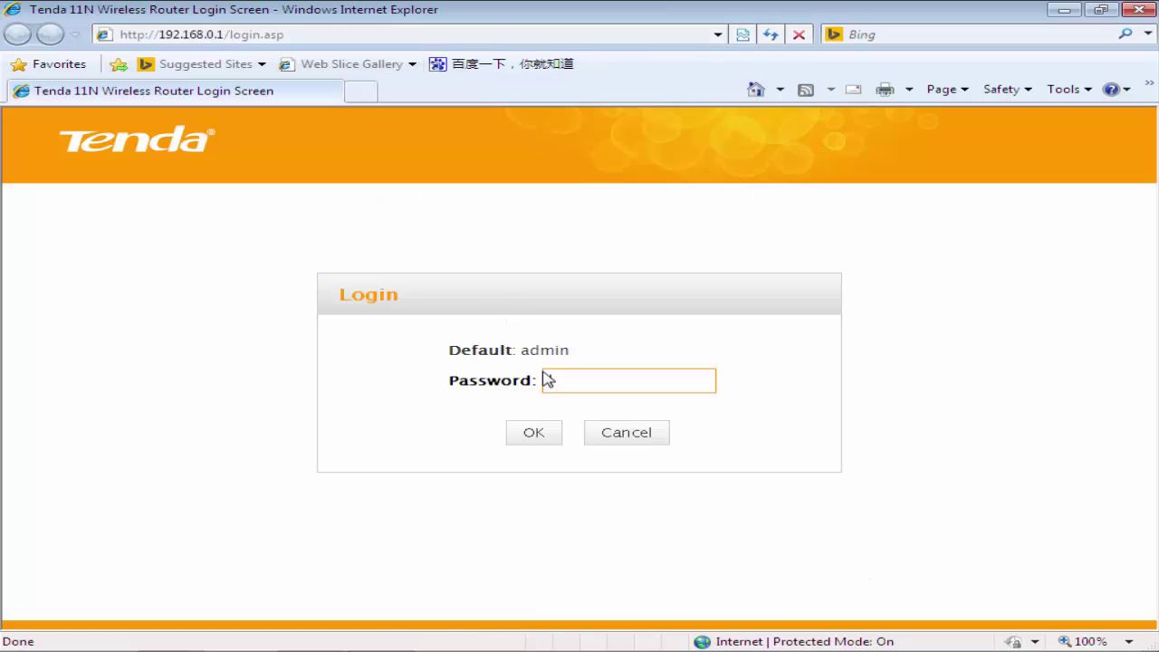
Enter the router's admin password and log in
drag(582, 360, 446, 360)
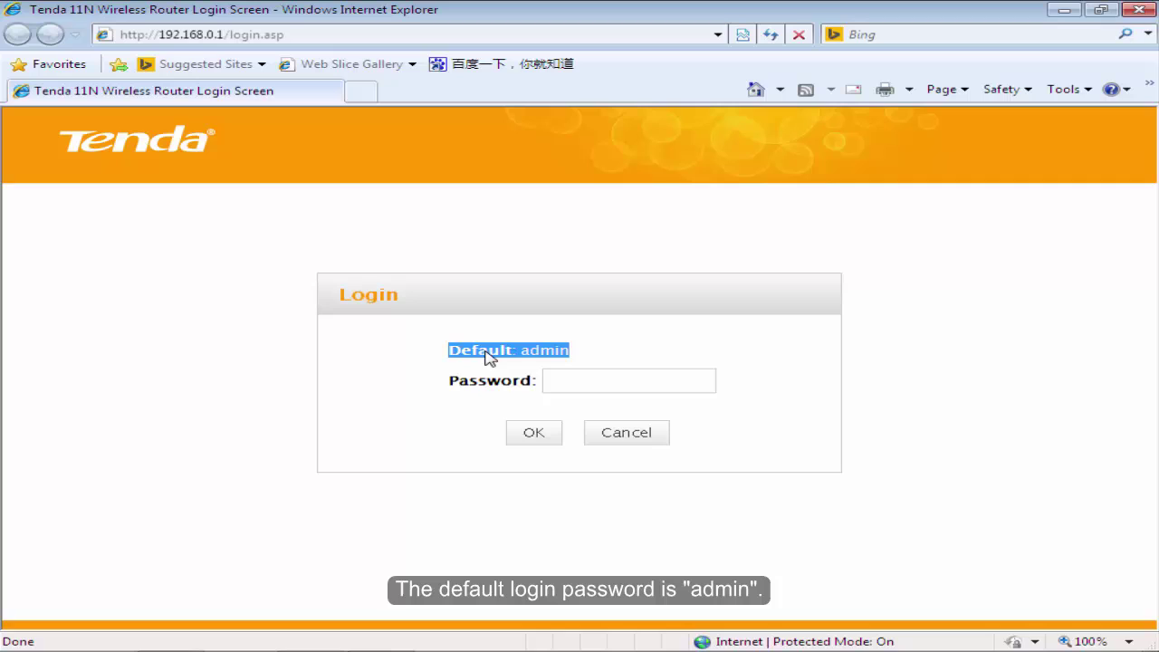
click(605, 357)
click(571, 382)
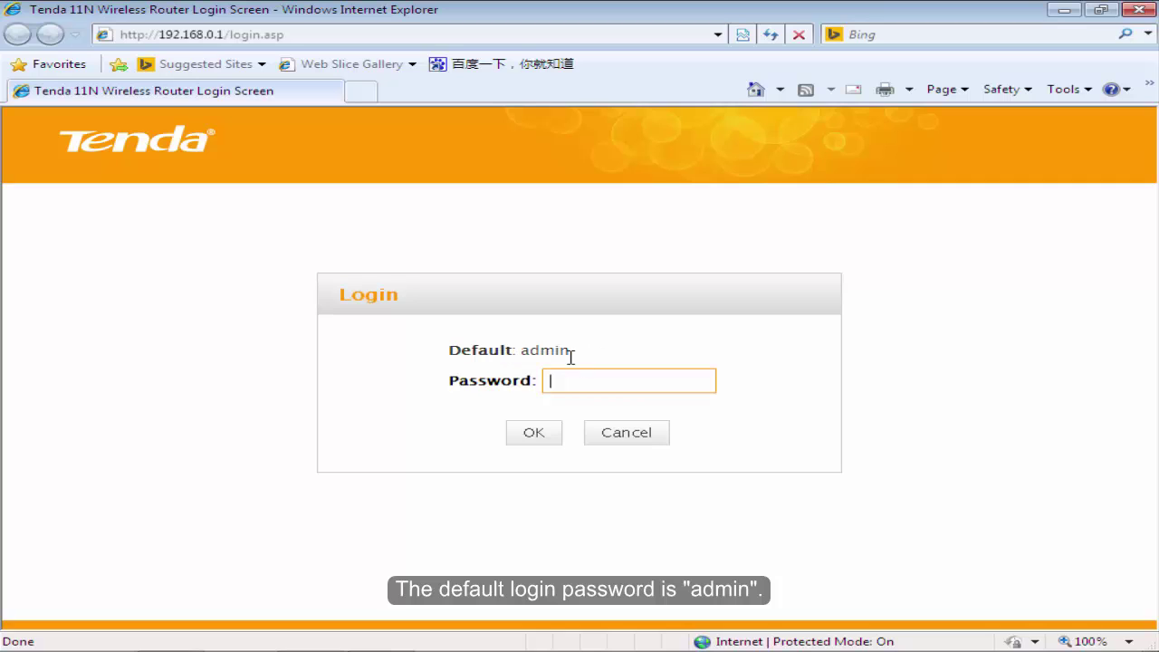
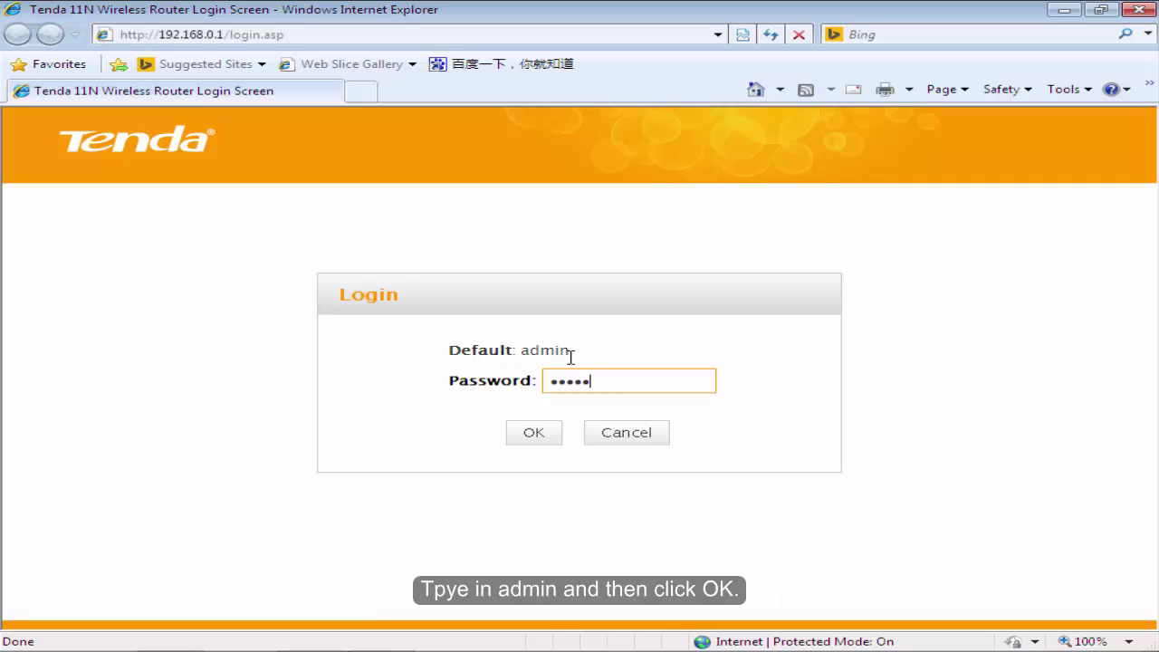
click(558, 448)
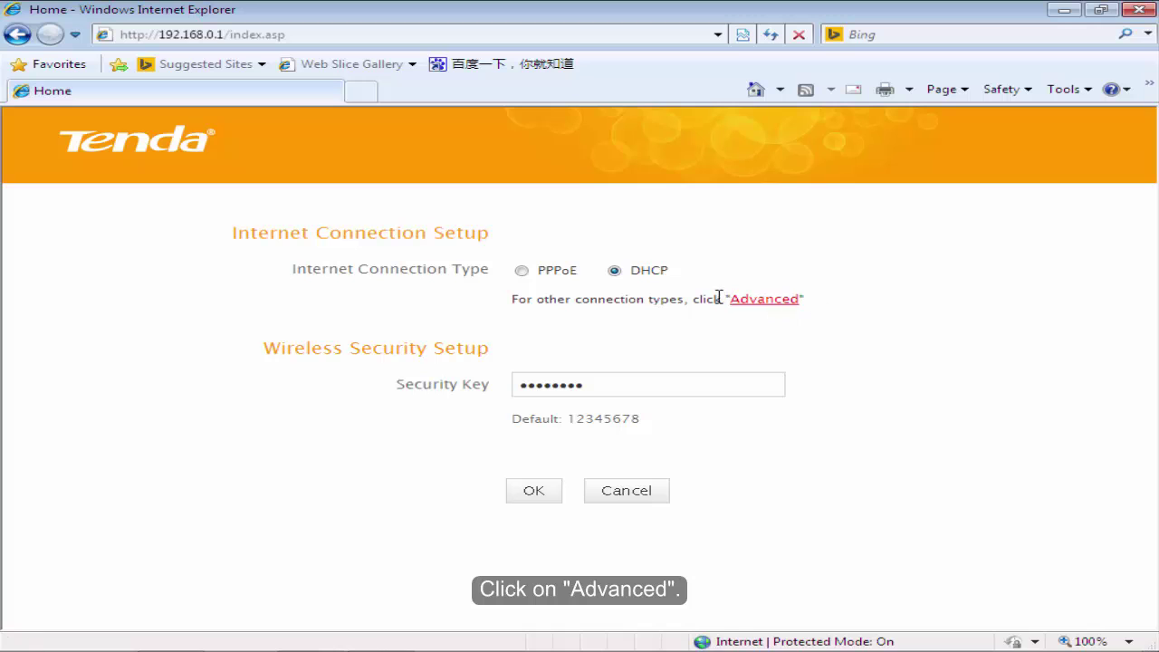
Switch the WAN connection type to Static IP under Advanced > Internet Connection Setup
click(764, 300)
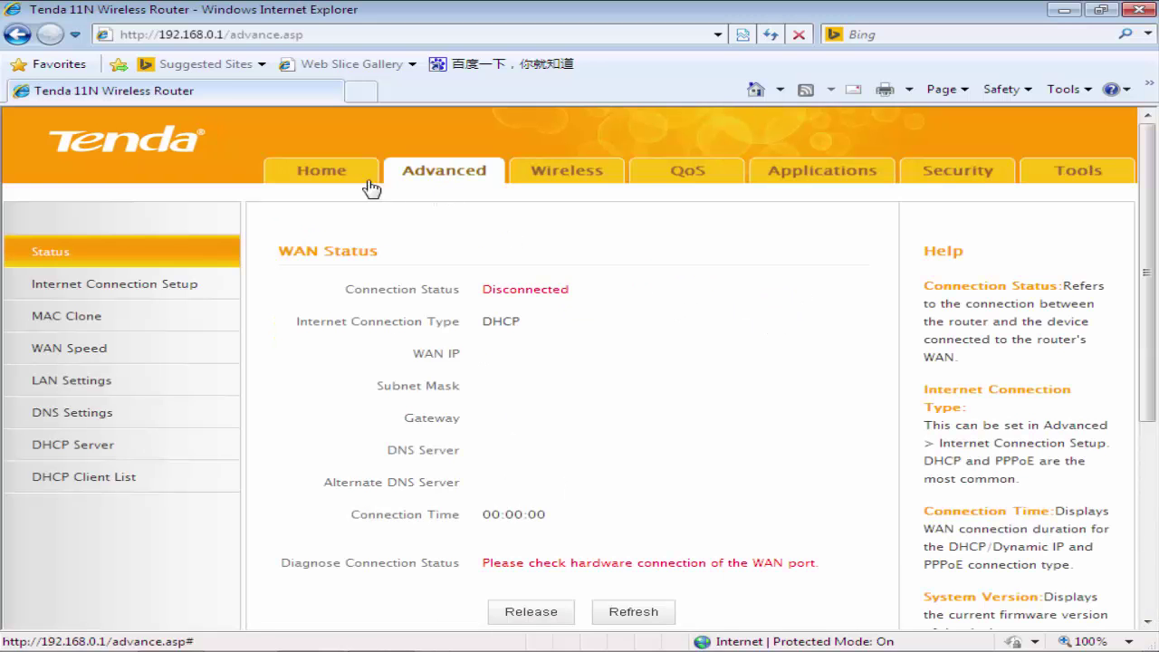
click(74, 299)
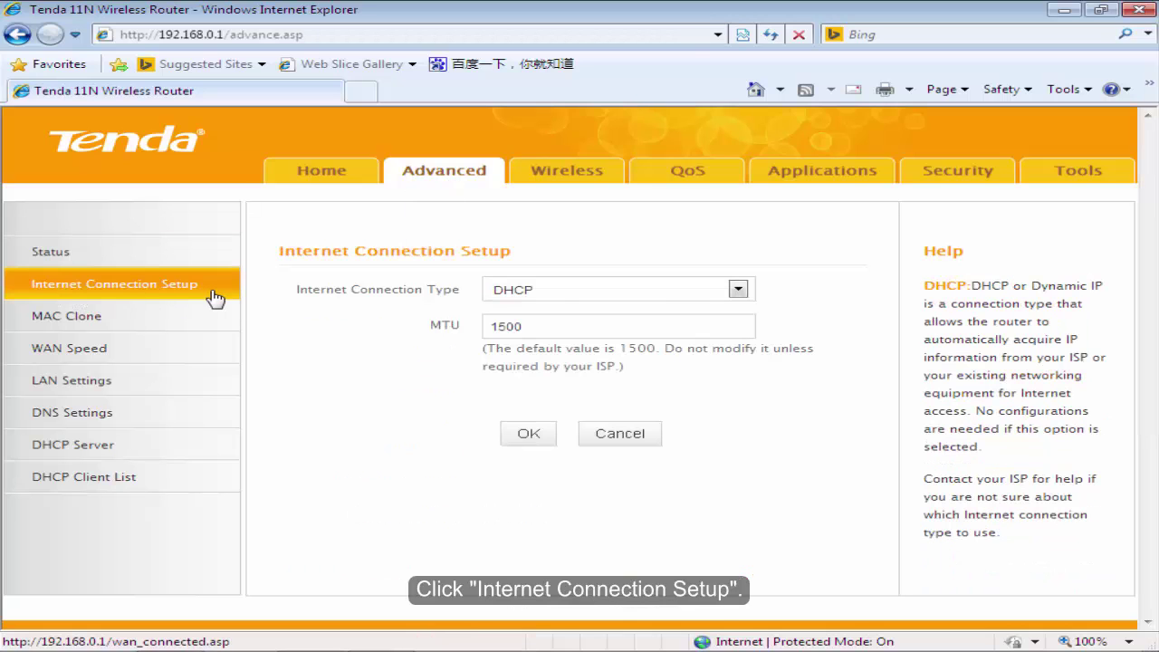
click(739, 290)
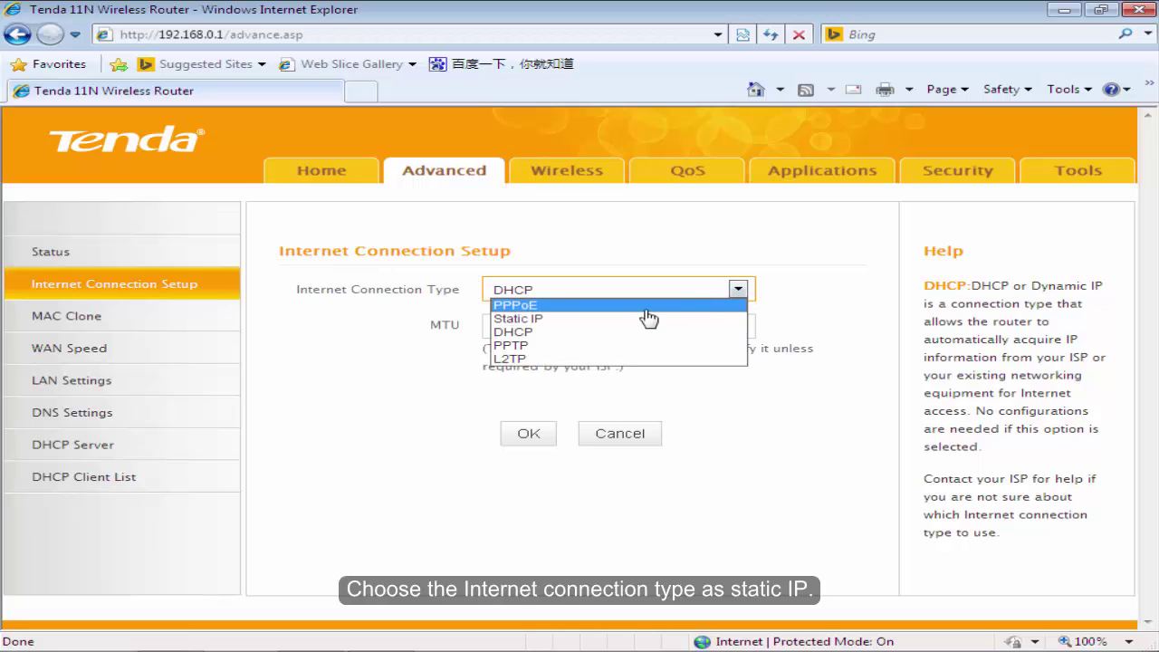
click(561, 326)
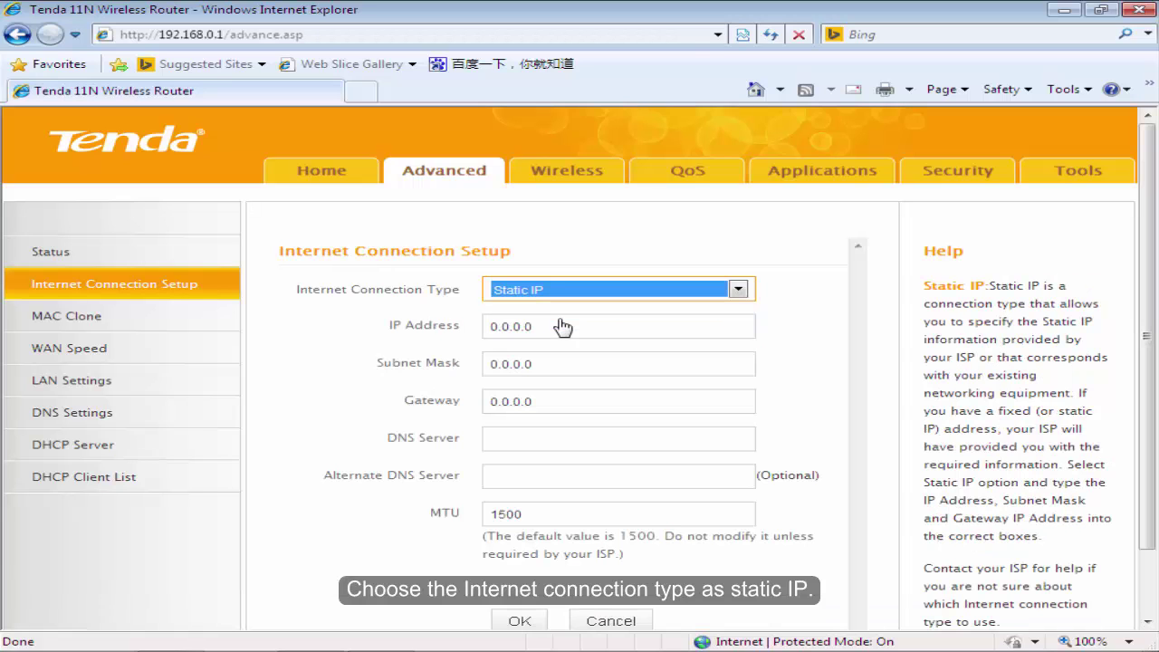
Enter 192.168.100.200 as the static IP address
click(589, 326)
drag(589, 326, 485, 326)
key(Tab)
key(Tab)
click(561, 329)
drag(562, 329, 468, 331)
text(0)
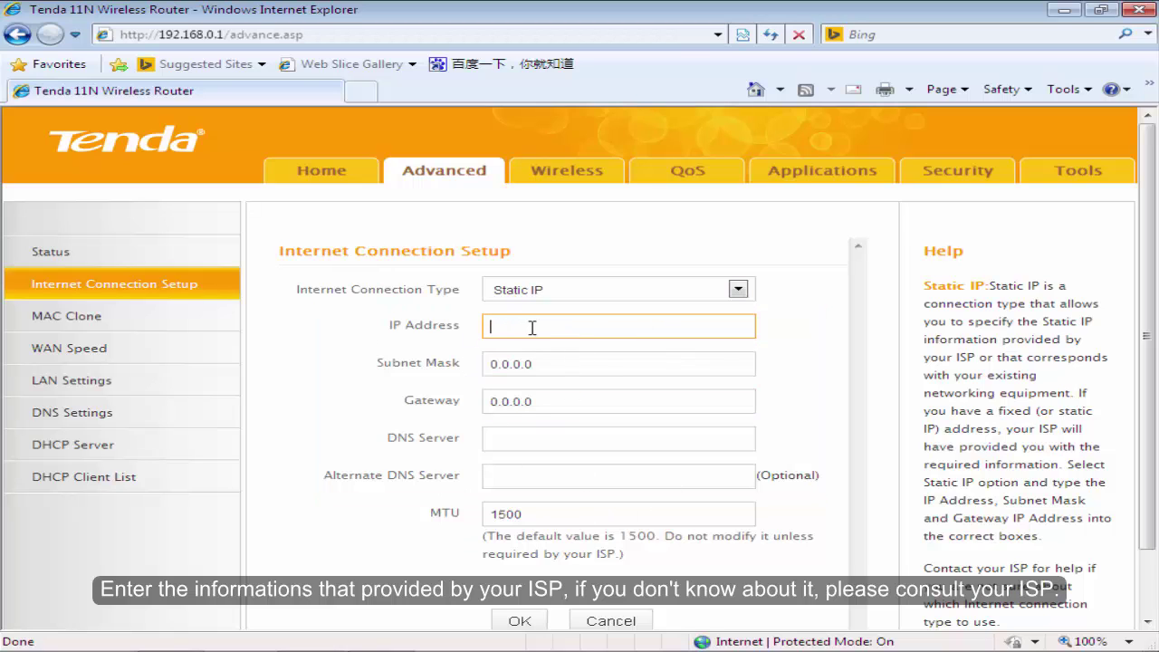
text(192.16)
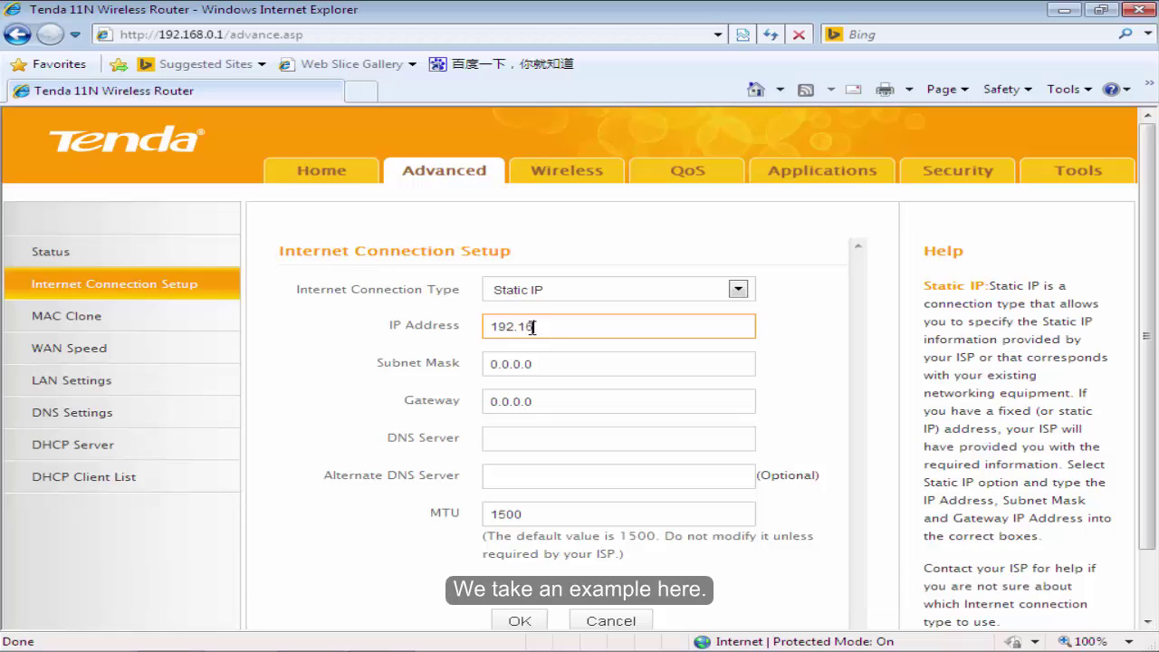
text(8.100.200)
Set the subnet mask to 255.255.255.0 and the gateway to 192.168.100.1
click(545, 361)
drag(545, 361, 453, 364)
key(BackSpace)
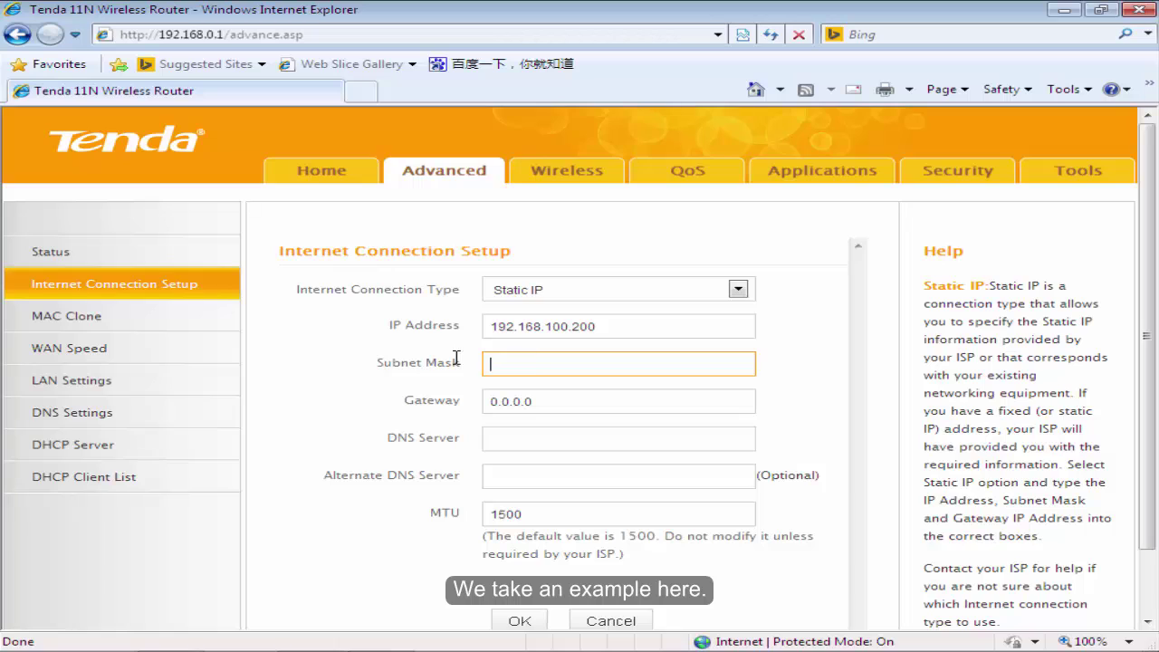
text(255.255.255.0)
click(543, 400)
drag(544, 400, 455, 404)
key(BackSpace)
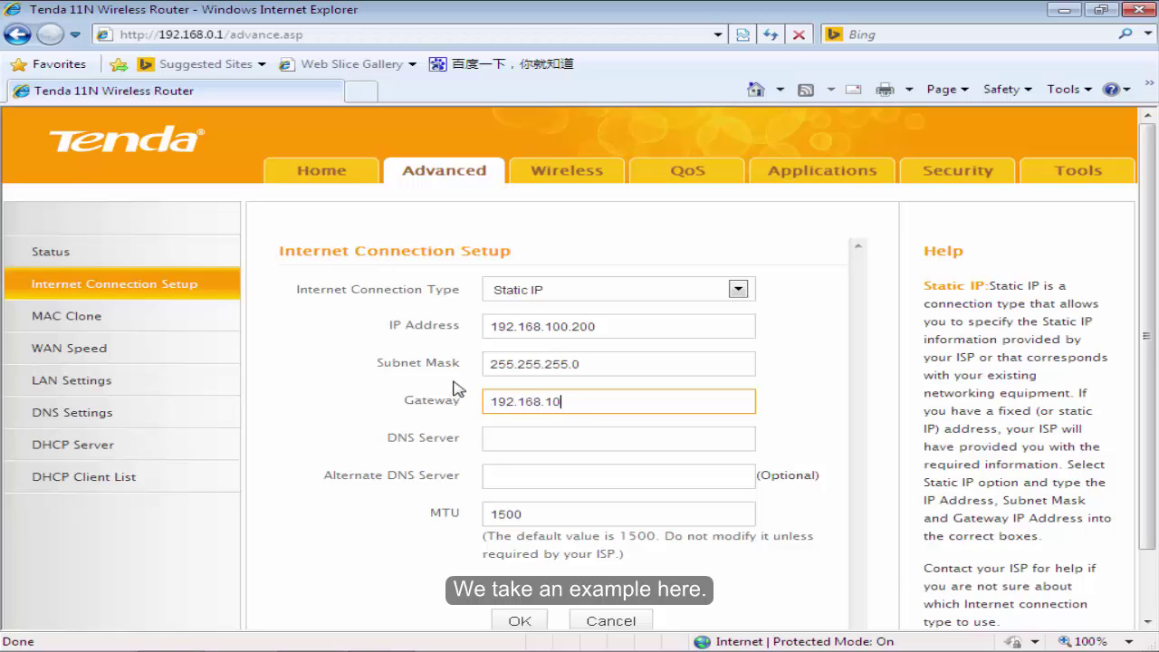
text(192.168.100.1)
click(553, 440)
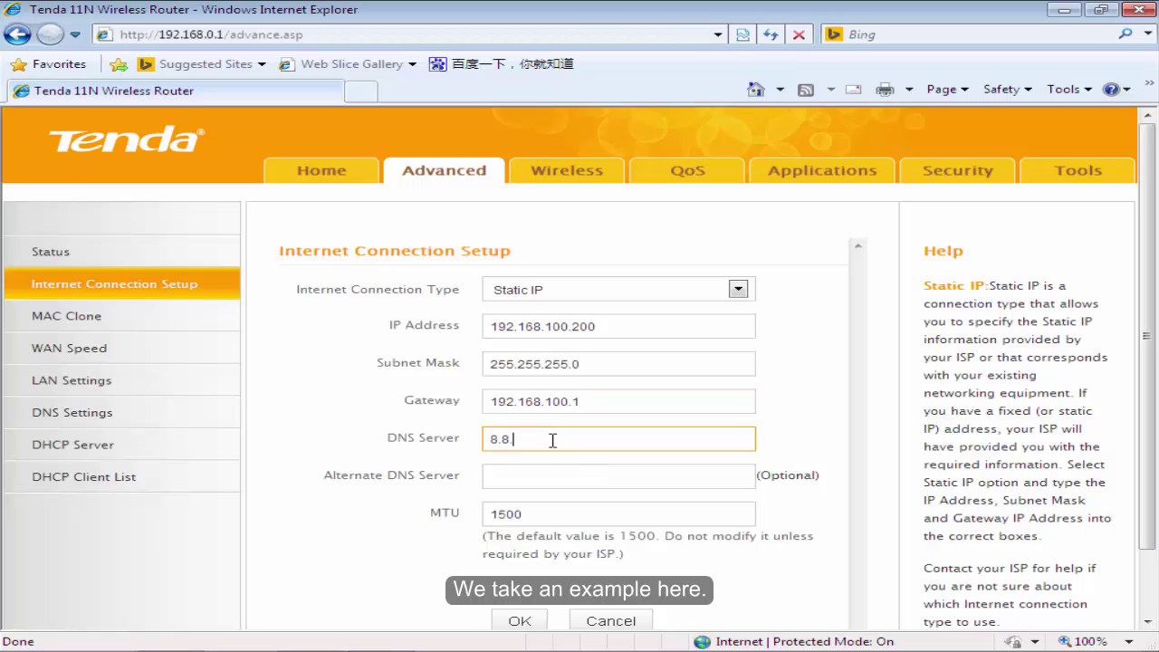
Save the static IP settings and verify the WAN Connection Status shows Connected
click(516, 621)
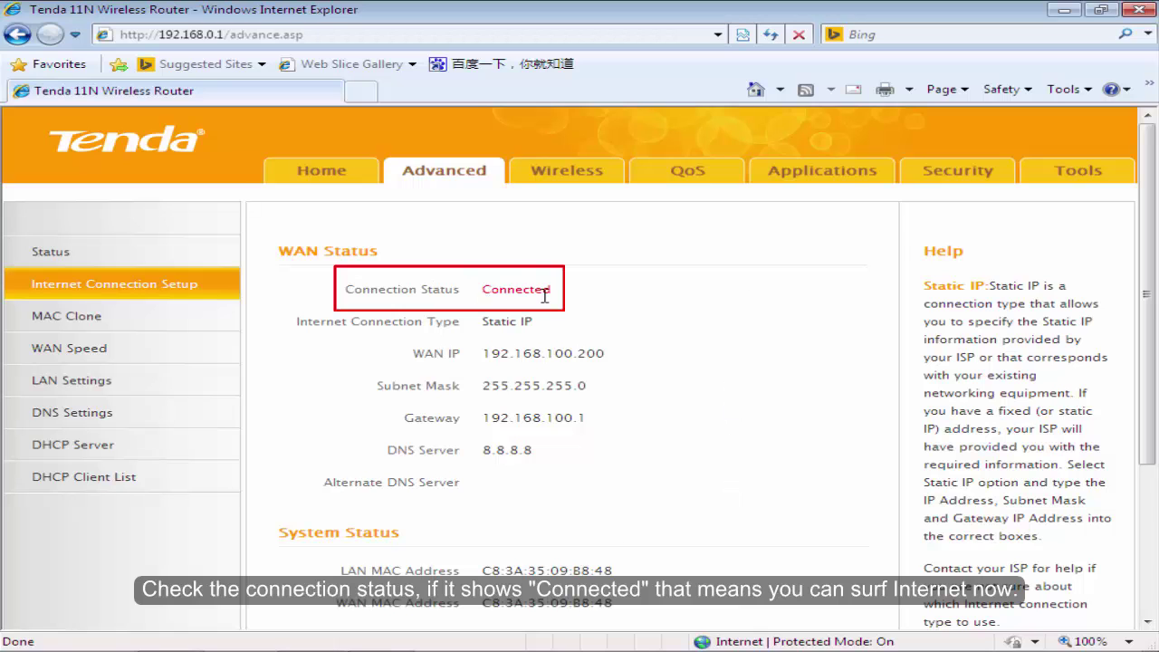
drag(580, 303, 357, 302)
click(660, 301)
Change the Primary SSID to Tenda_ABC, save, and accept the name-change warning
click(557, 181)
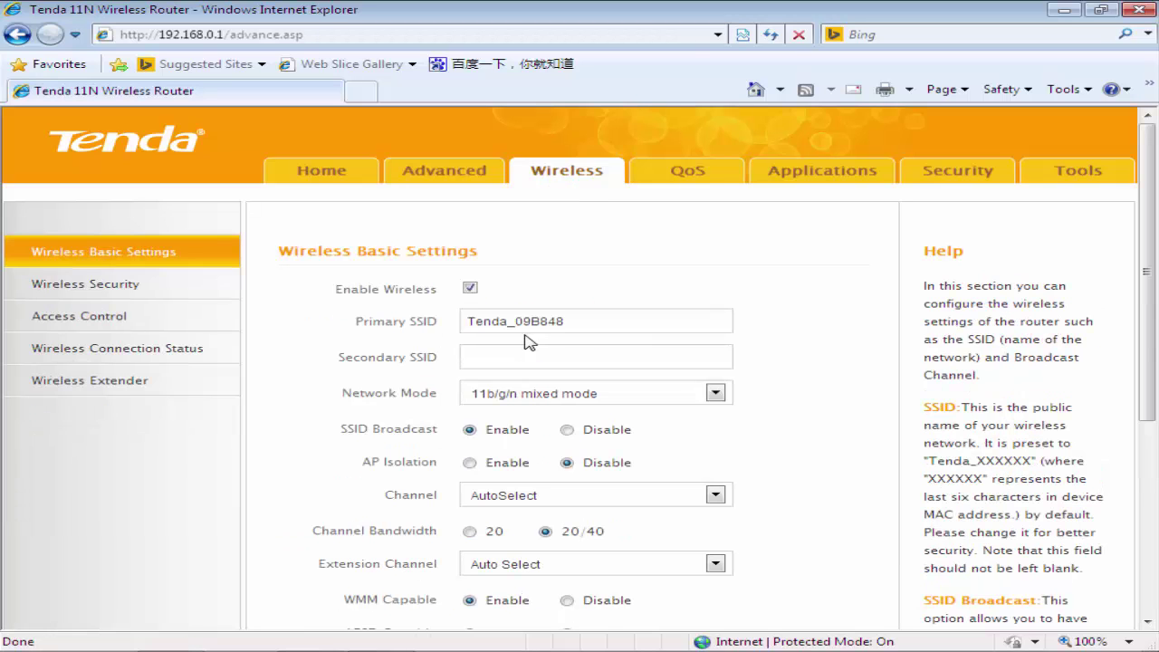
click(568, 322)
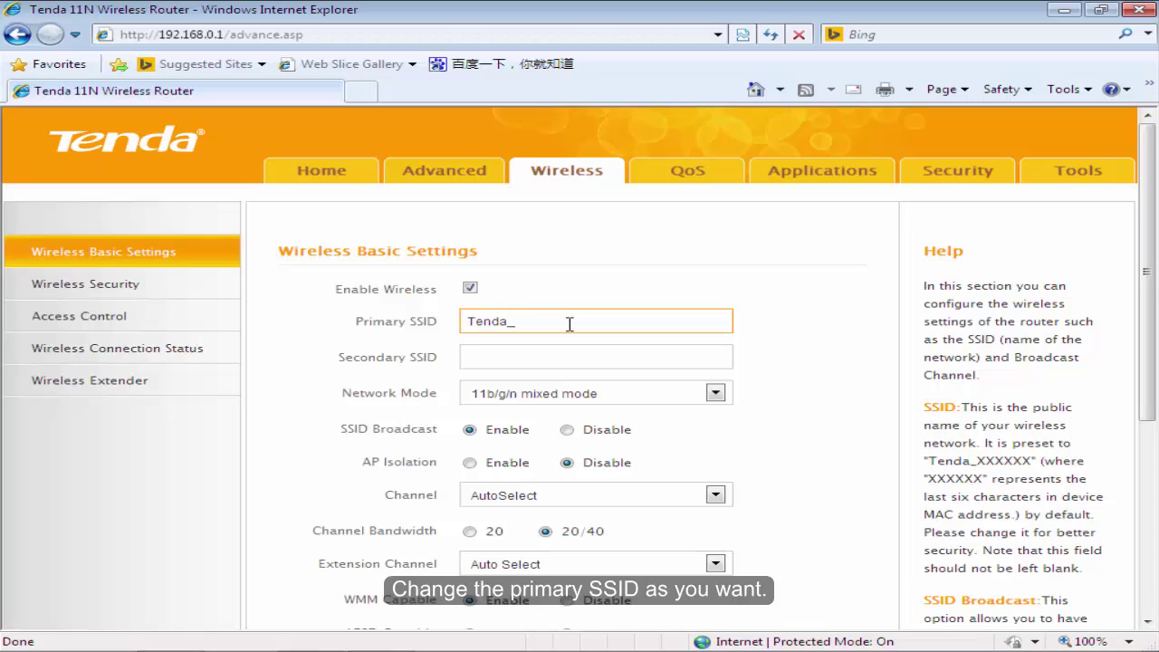
text(C)
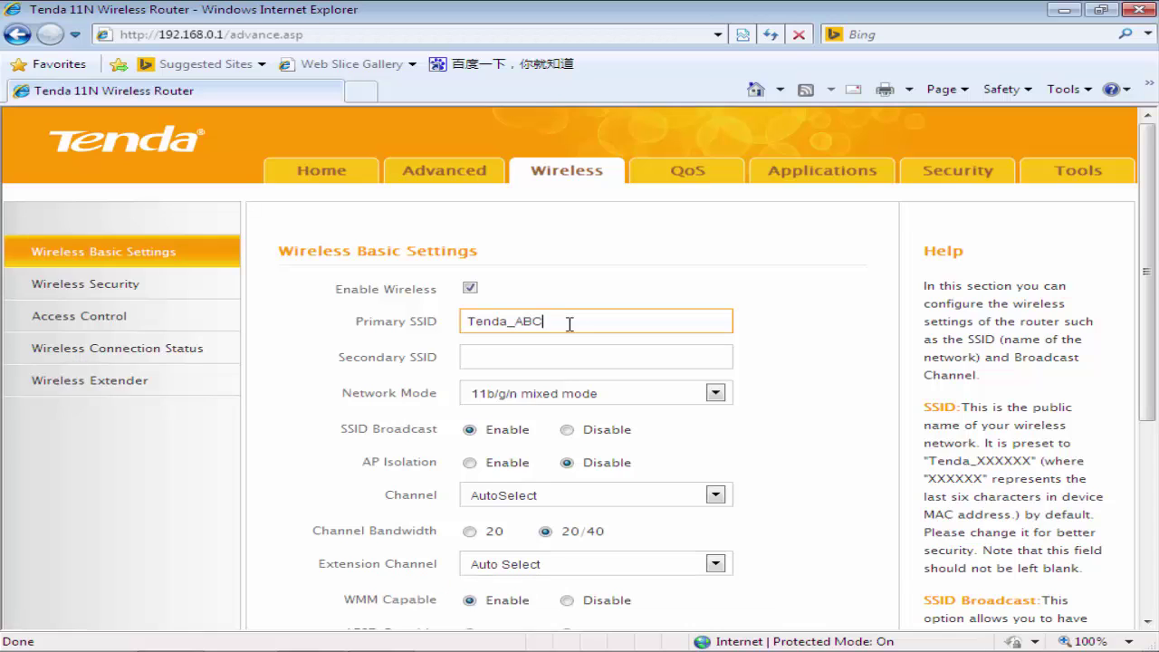
scroll(698, 571, down, 2)
click(529, 574)
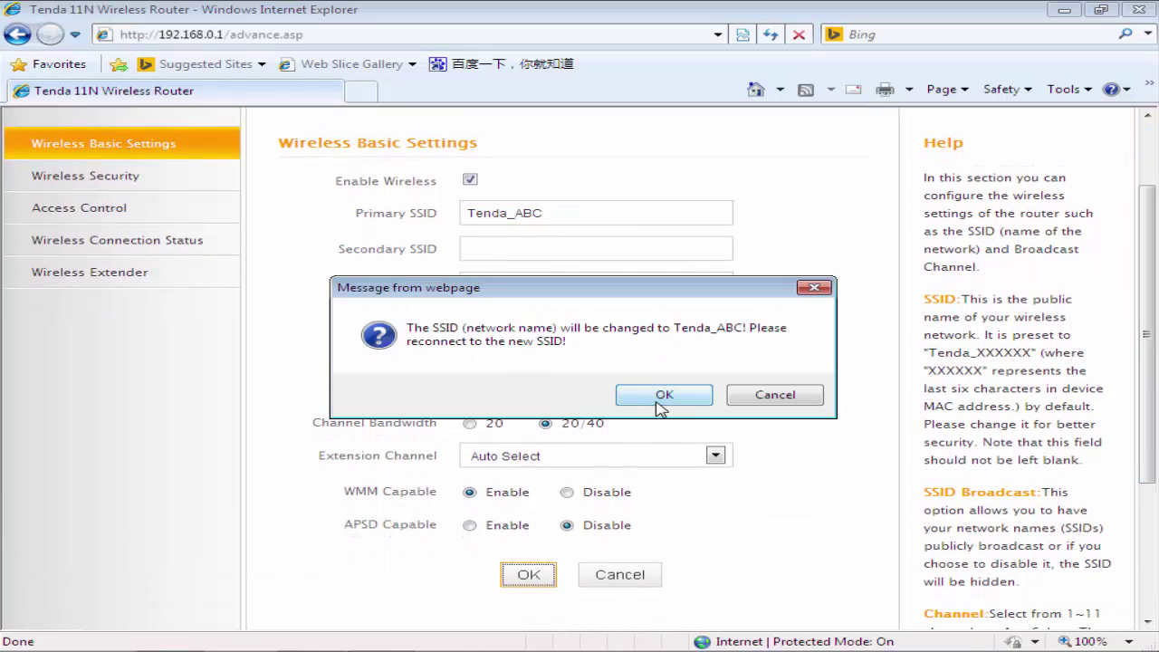
click(657, 402)
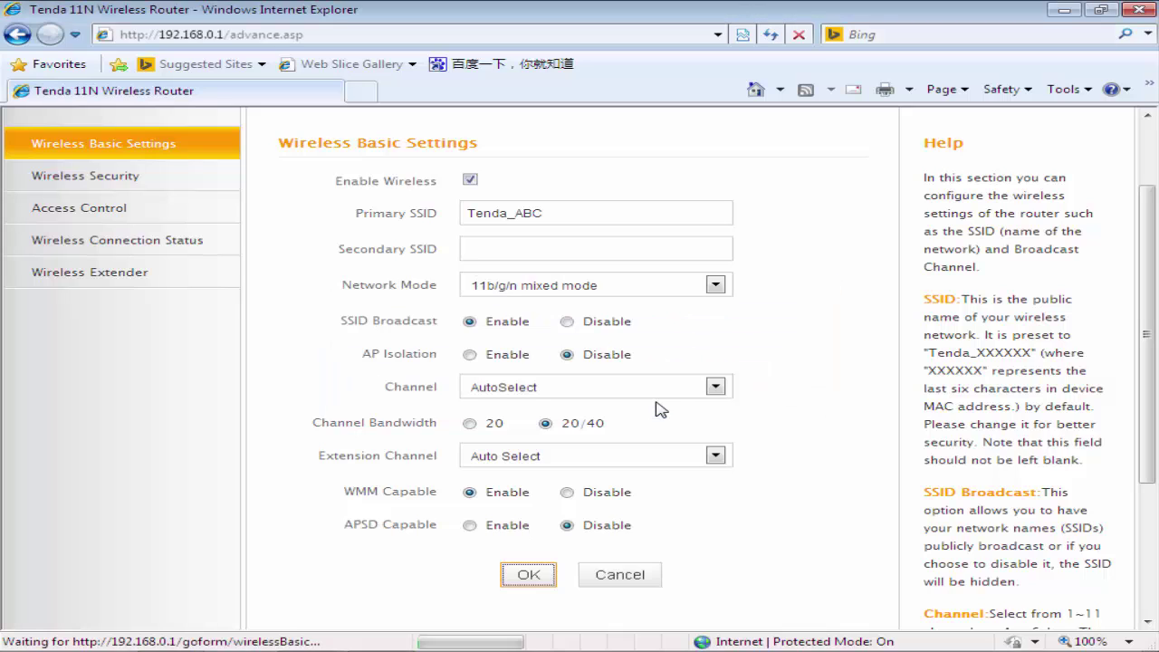
Disable WPS and replace the WPA-PSK/AES security key with a new key
click(68, 189)
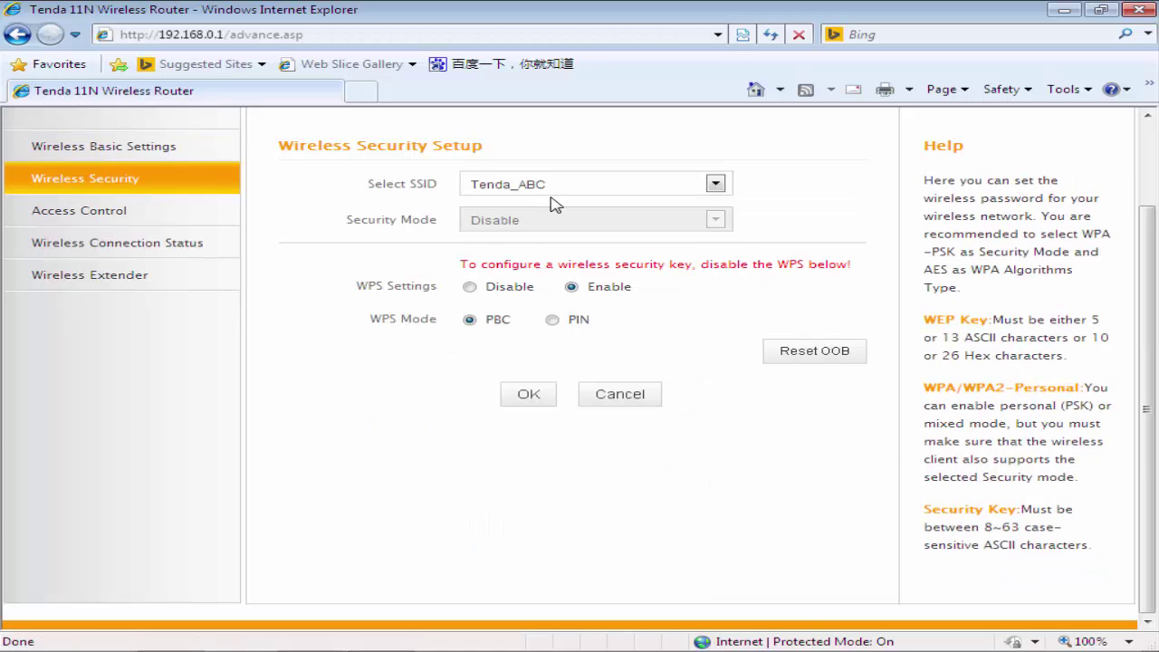
click(469, 288)
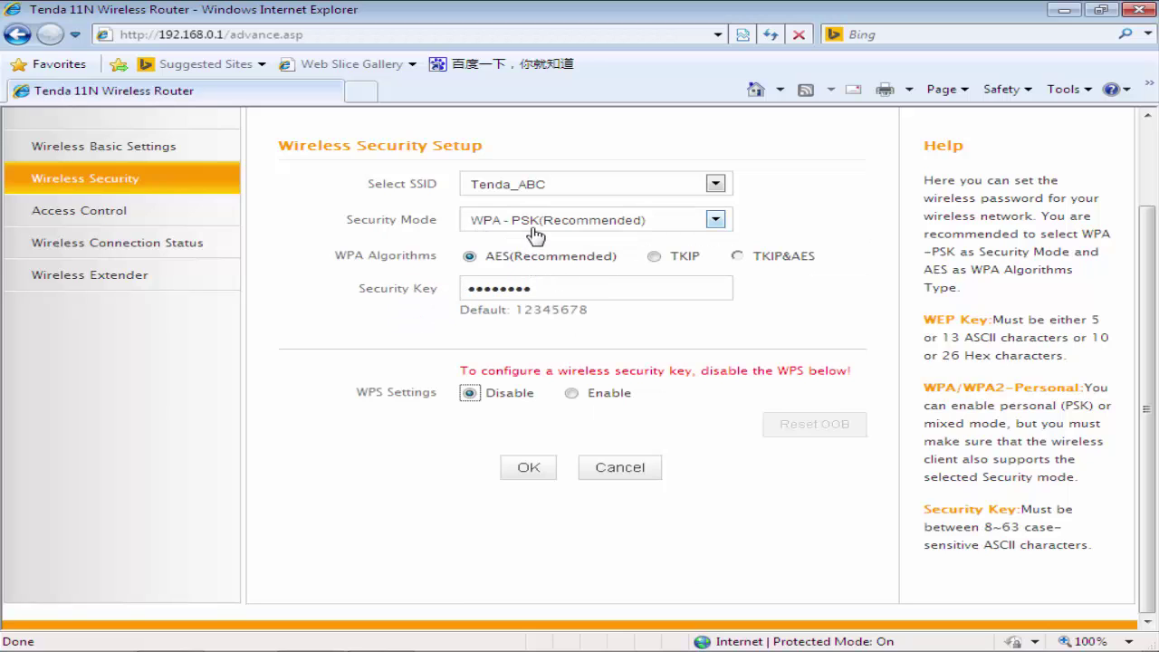
click(546, 286)
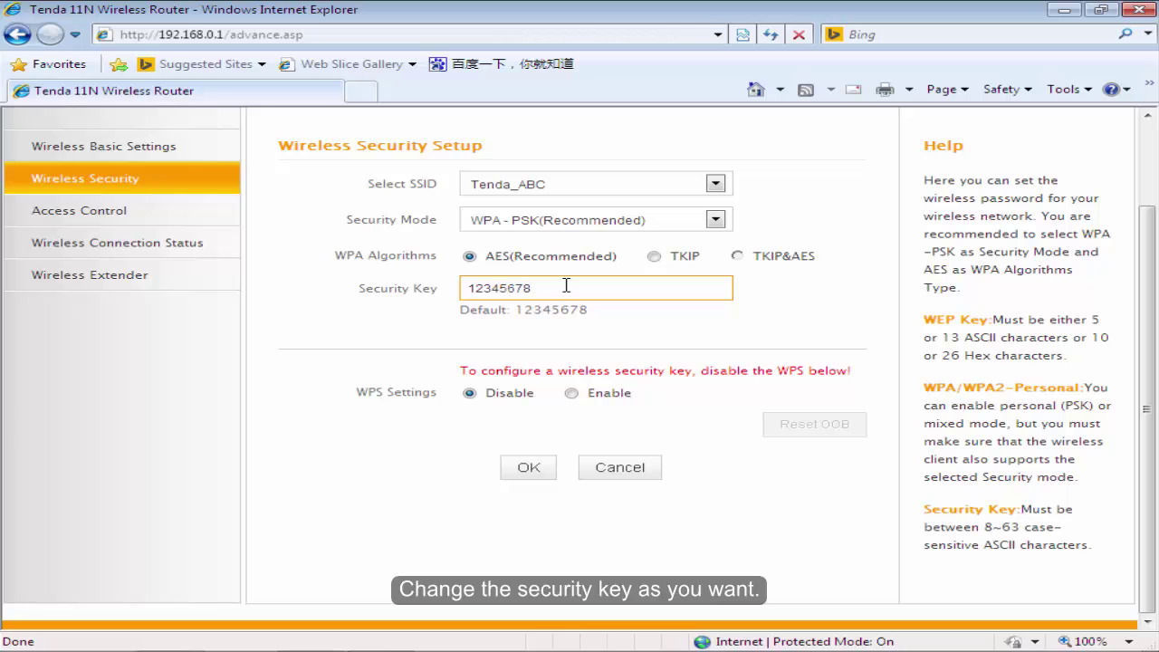
key(BackSpace)
key(BackSpace)
key(BackSpace)
key(BackSpace)
key(BackSpace)
click(636, 324)
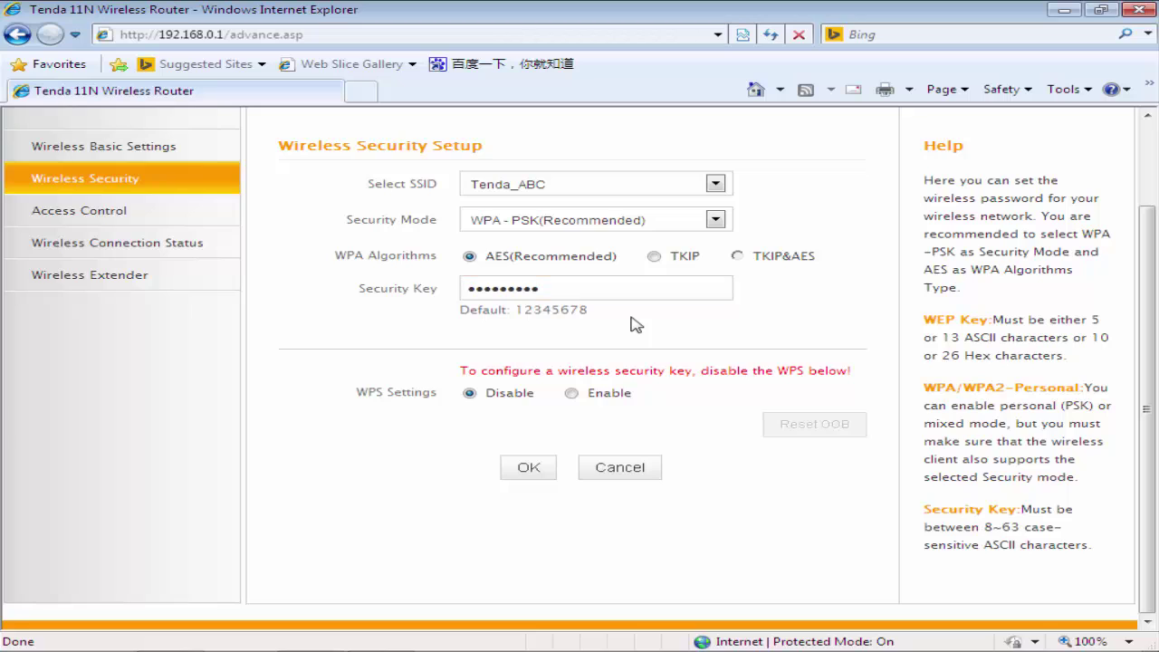